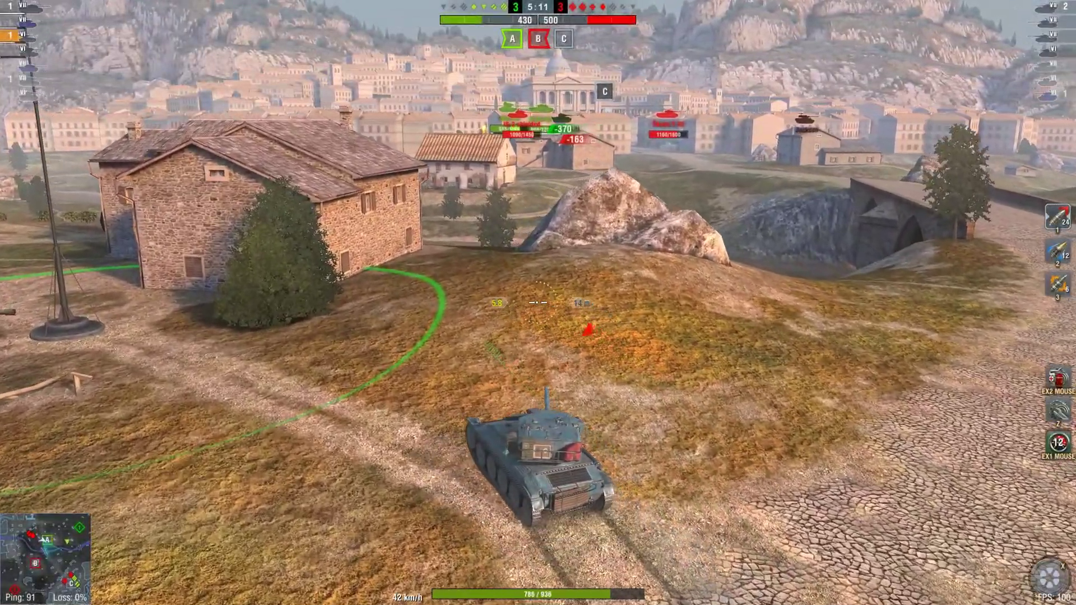
Steer the light tank around the stone house, through the vineyard and across the river toward the rock
key("a")
key("d")
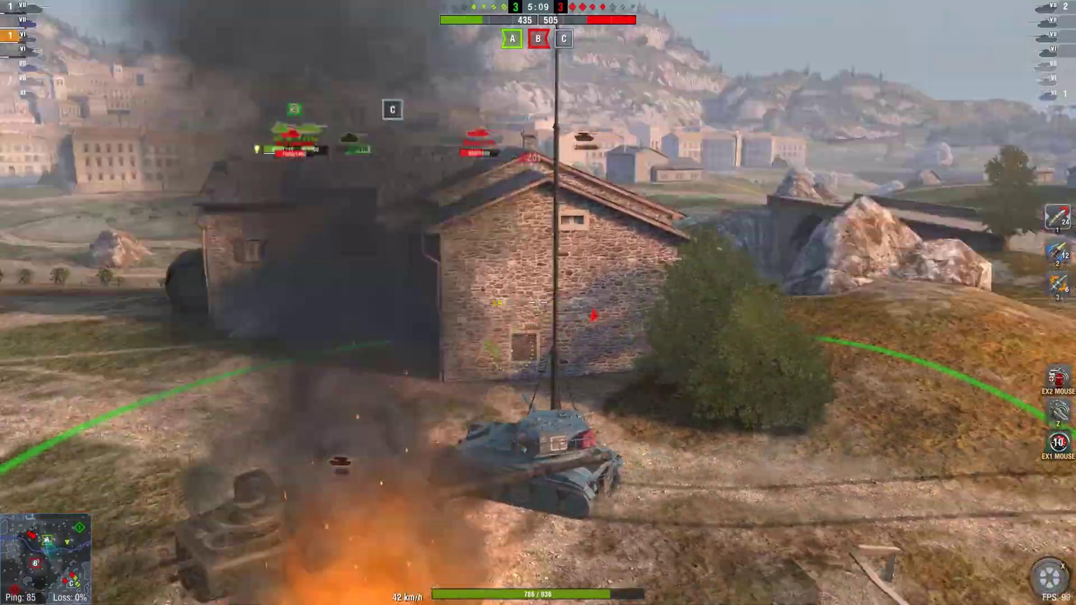
key("d")
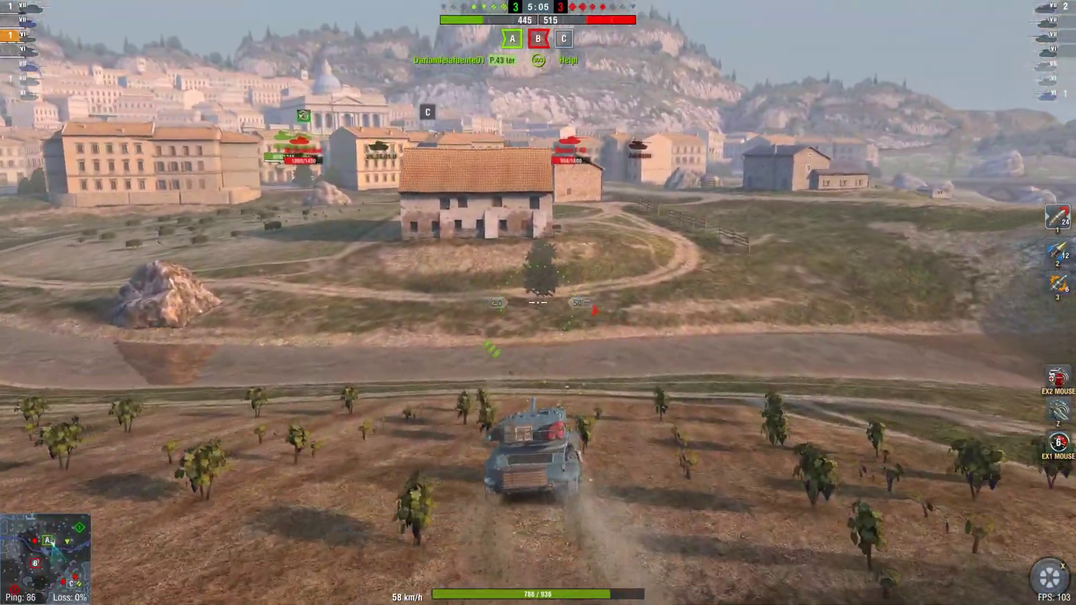
key("a")
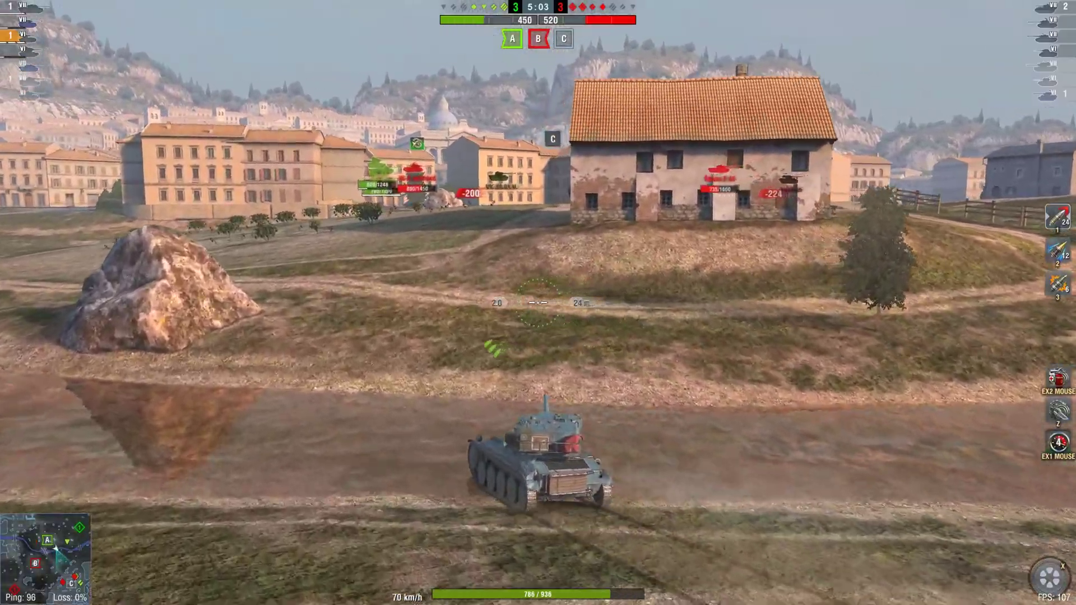
key("d")
key("w")
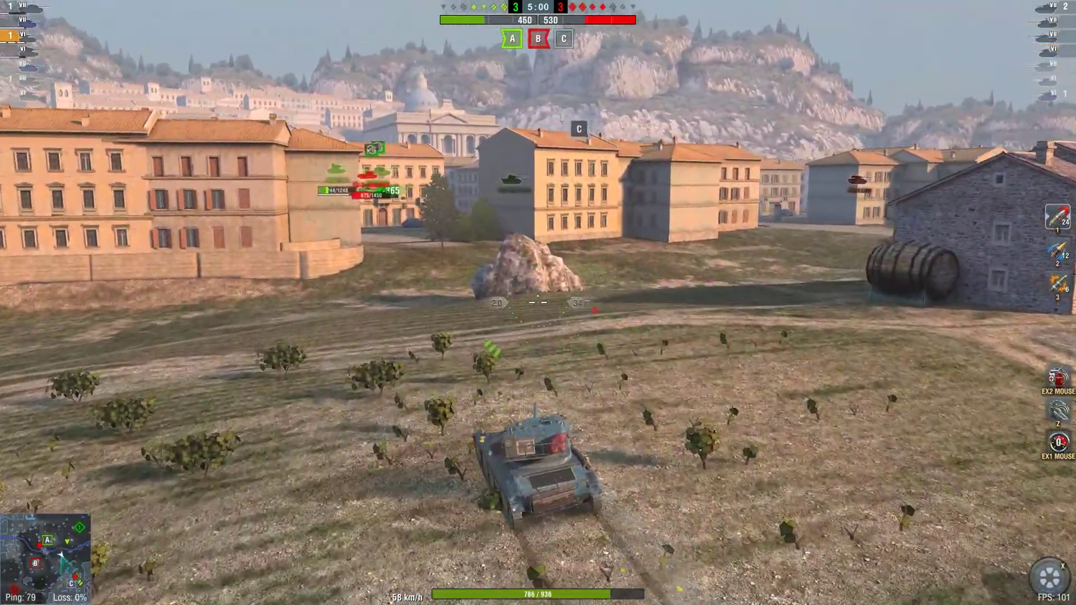
key("a")
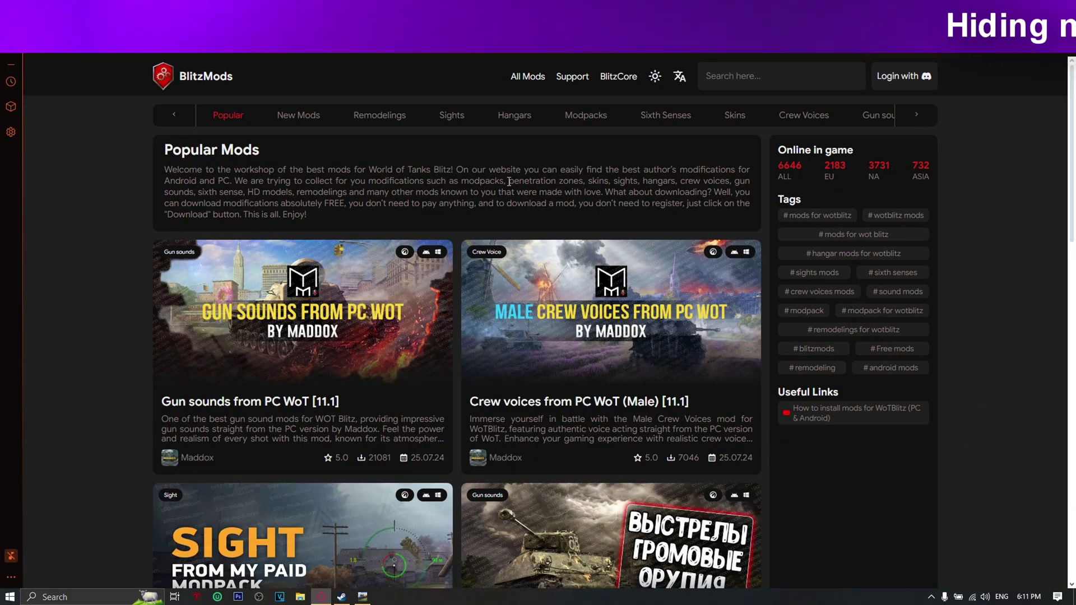
Browse the Popular Mods list and open the Sight "Type-O" mod page
scroll(447, 212, "down", 15)
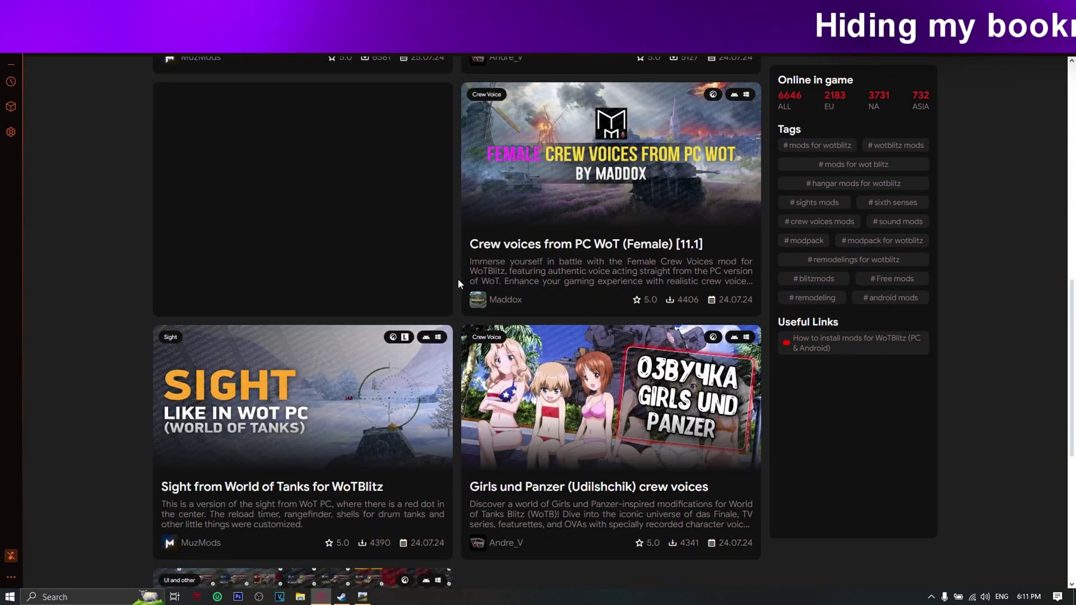
scroll(634, 260, "up", 1)
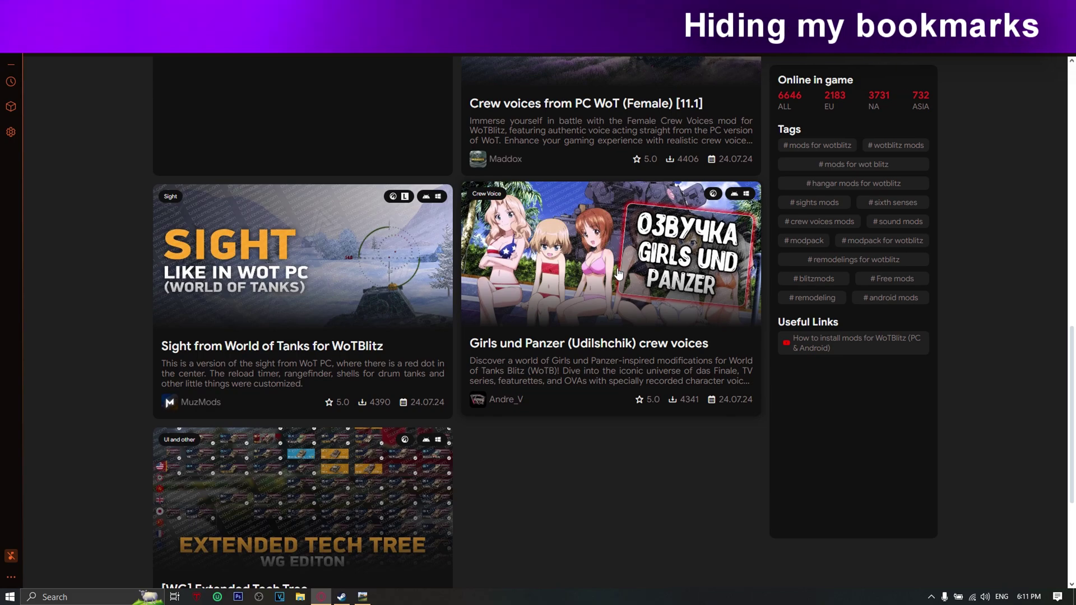
scroll(619, 274, "up", 15)
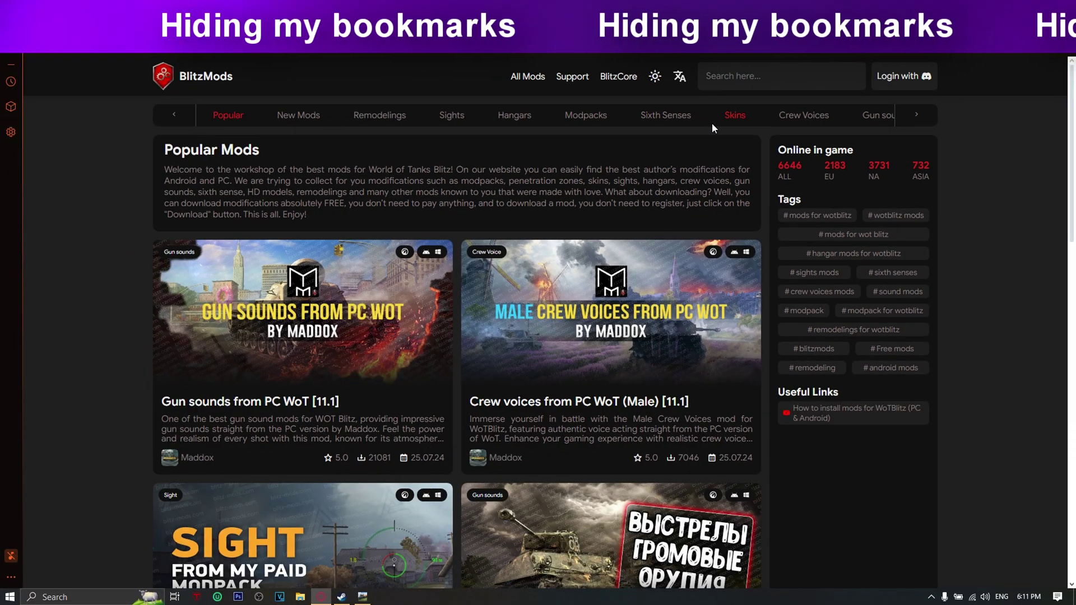
left_click(198, 8)
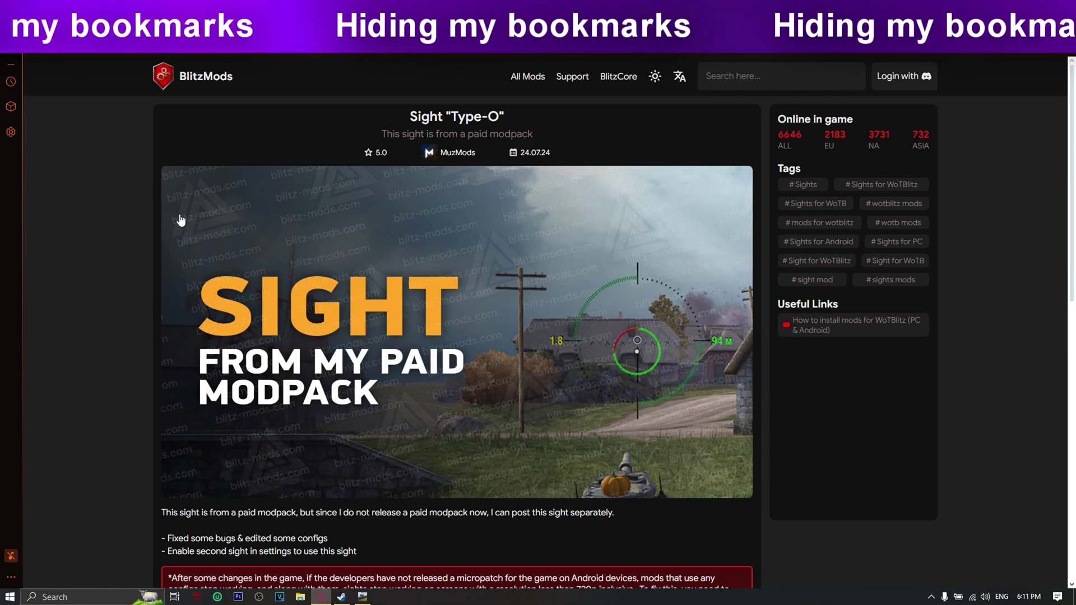
Download the Wargaming PC version of the mod as Sight Type-O (MuzMods).zip after the countdown
scroll(288, 264, "down", 4)
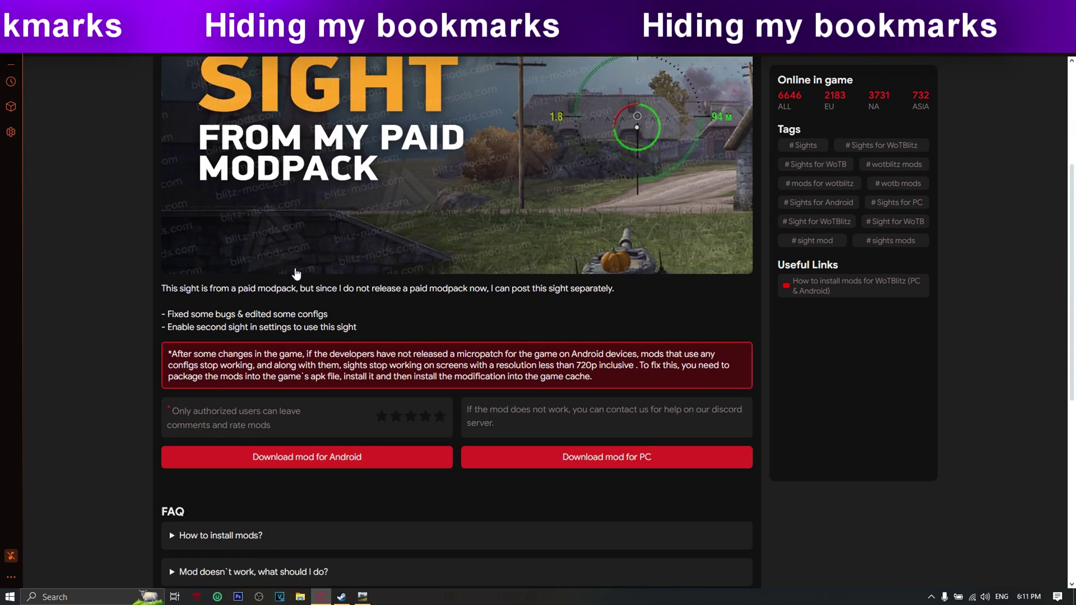
left_click(605, 460)
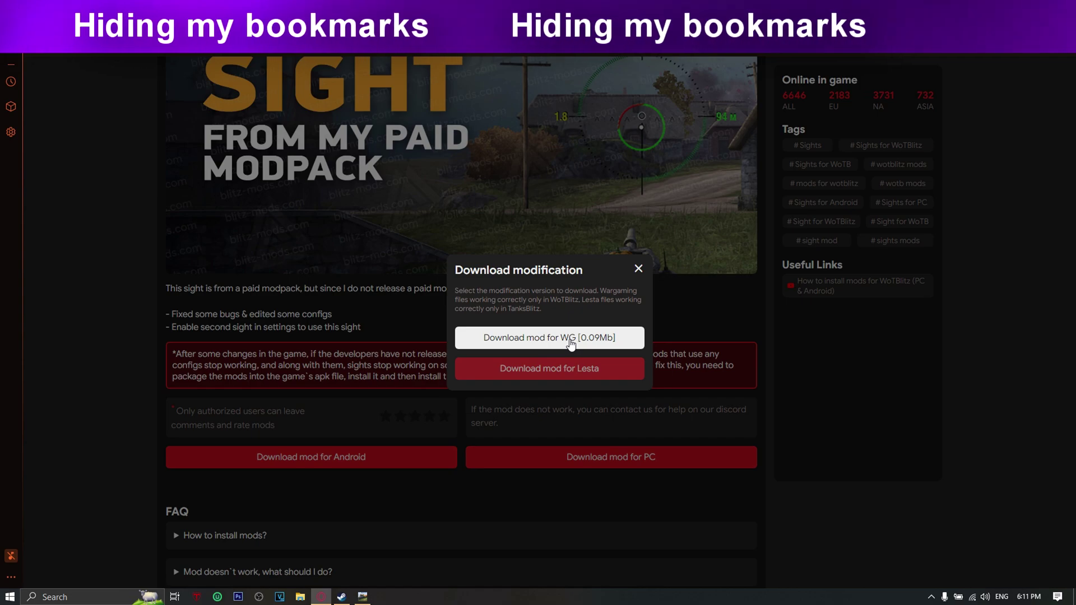
left_click(573, 341)
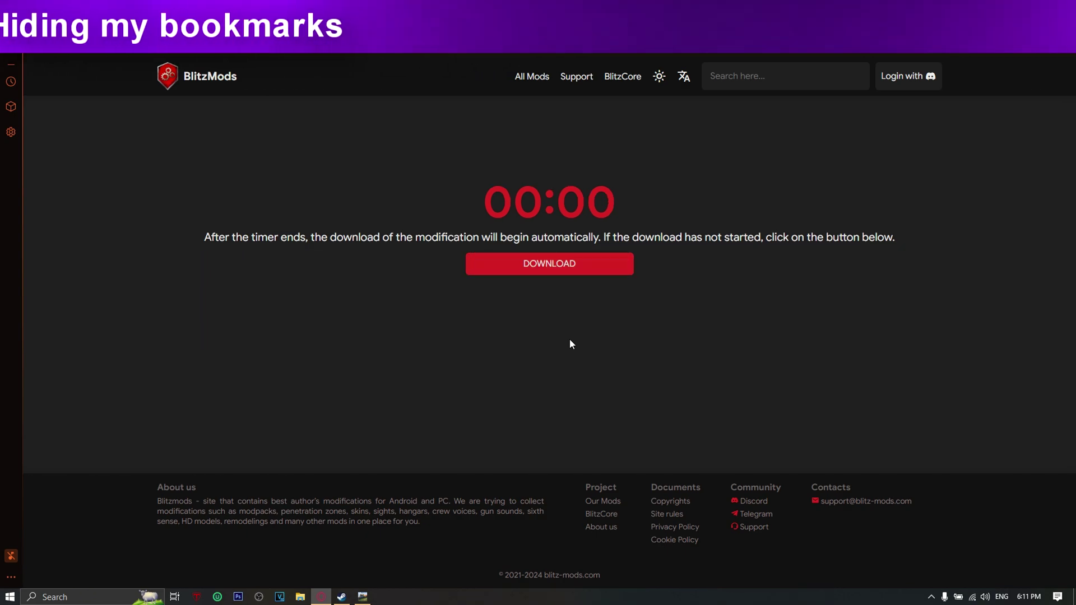
left_click(542, 264)
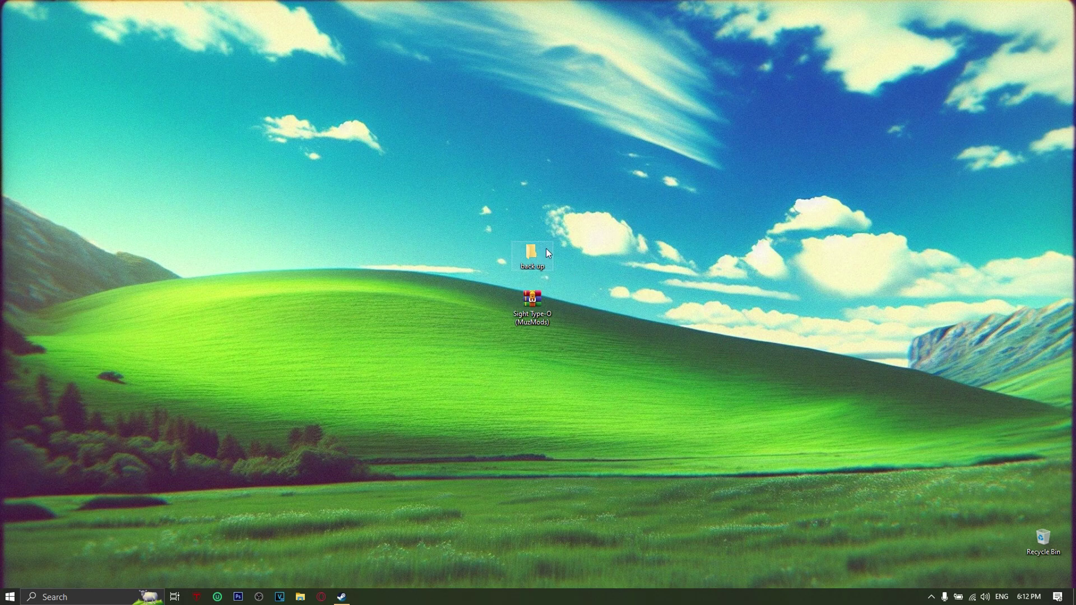
Open World of Tanks Blitz's install folder through Steam's Manage > Browse local files
left_click(341, 596)
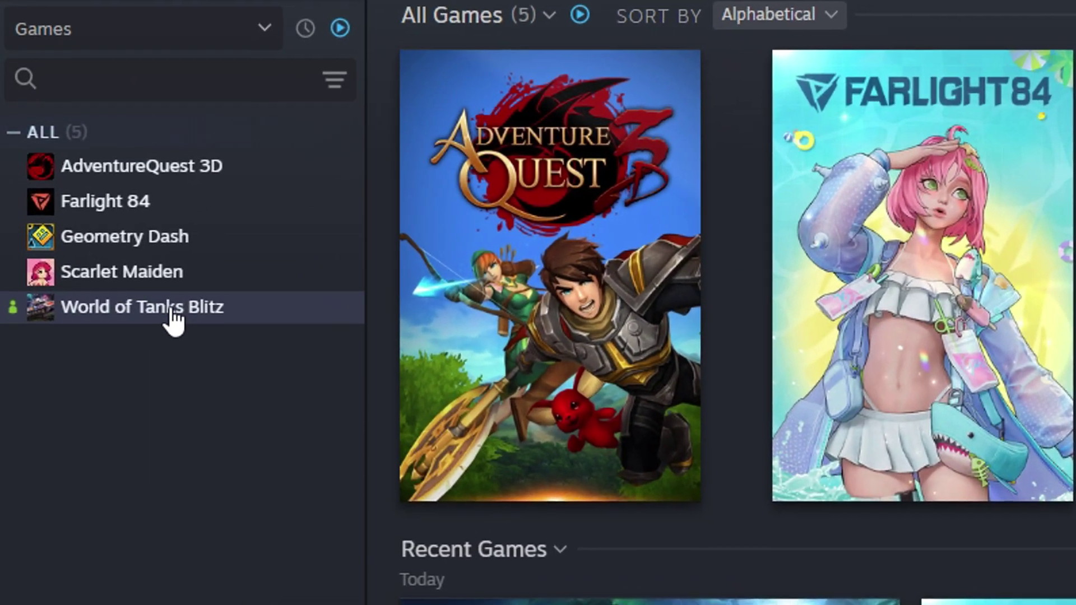
right_click(72, 196)
mouse_move(247, 479)
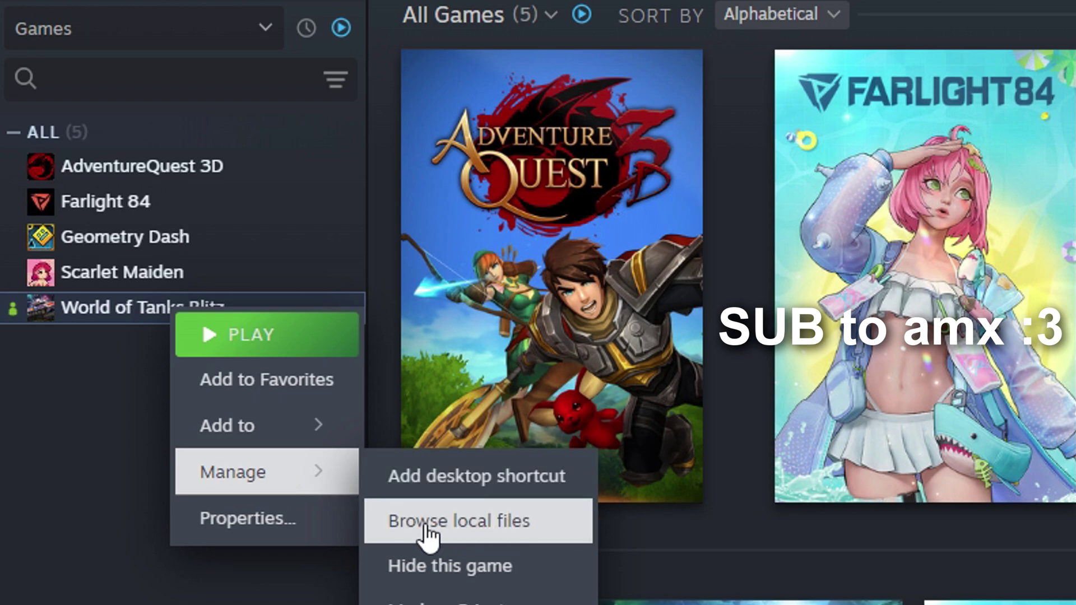
left_click(522, 526)
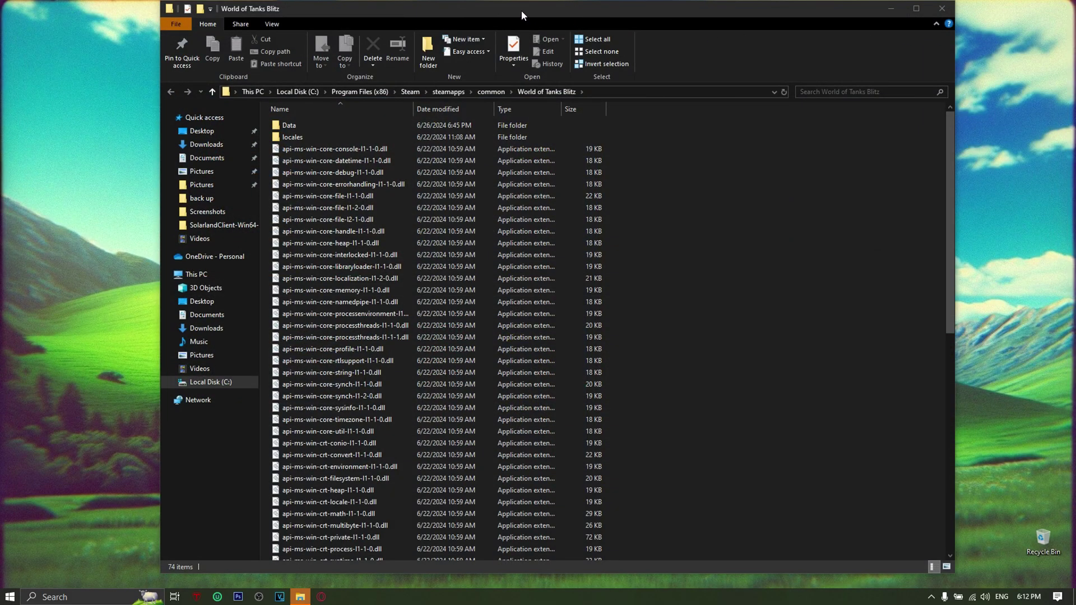
left_click_drag(522, 10, 1075, 117)
Open the Sight Type-O zip in WinRAR and drag its Gfx and UI folders onto the game's Data folder
left_click_drag(527, 302, 331, 283)
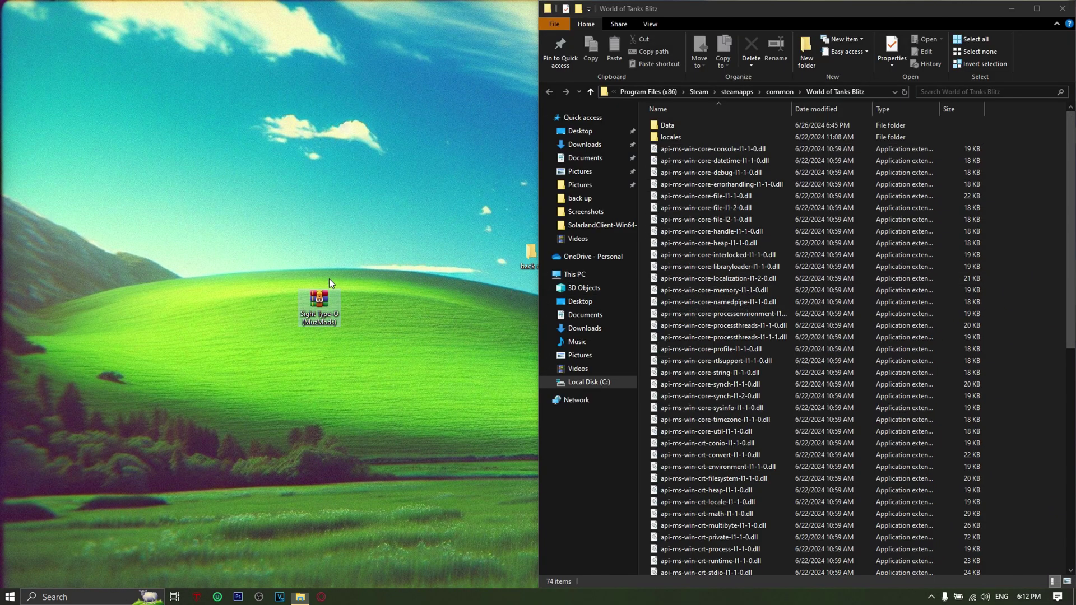
double_click(324, 302)
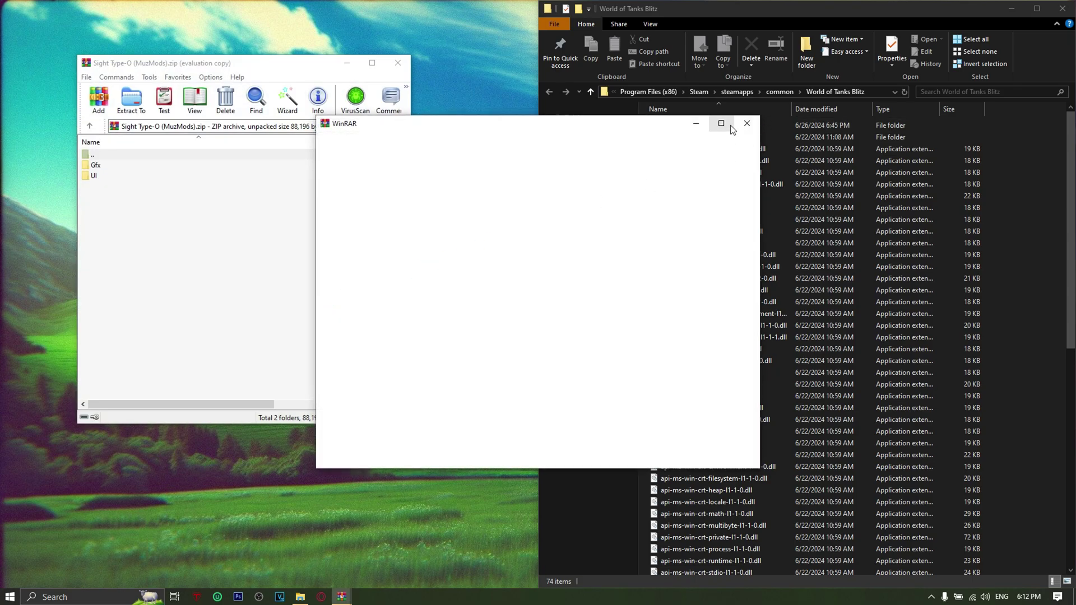
left_click(747, 123)
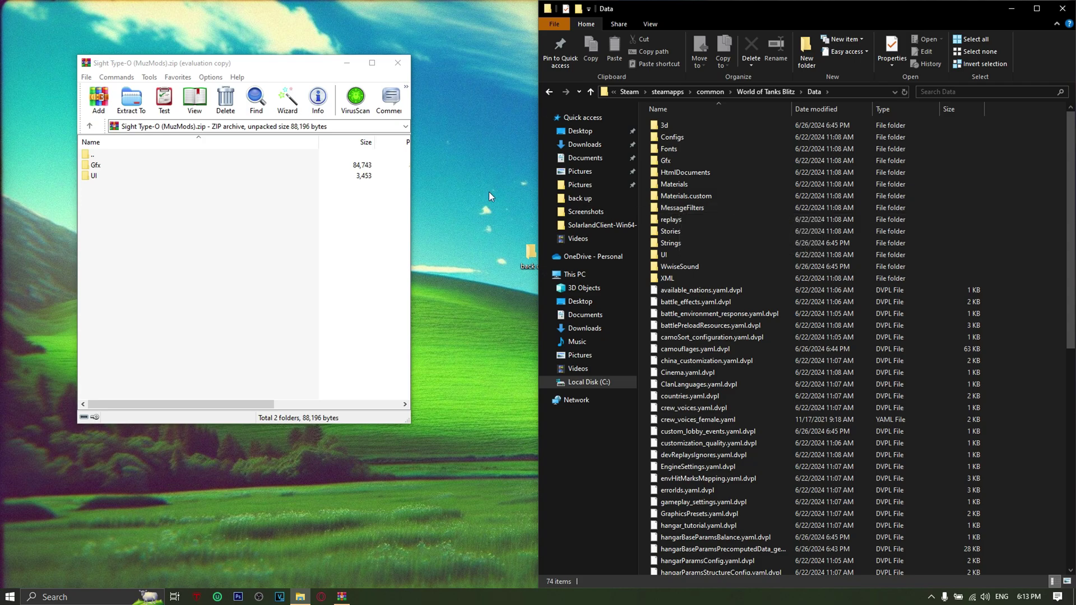
left_click_drag(109, 192, 201, 282)
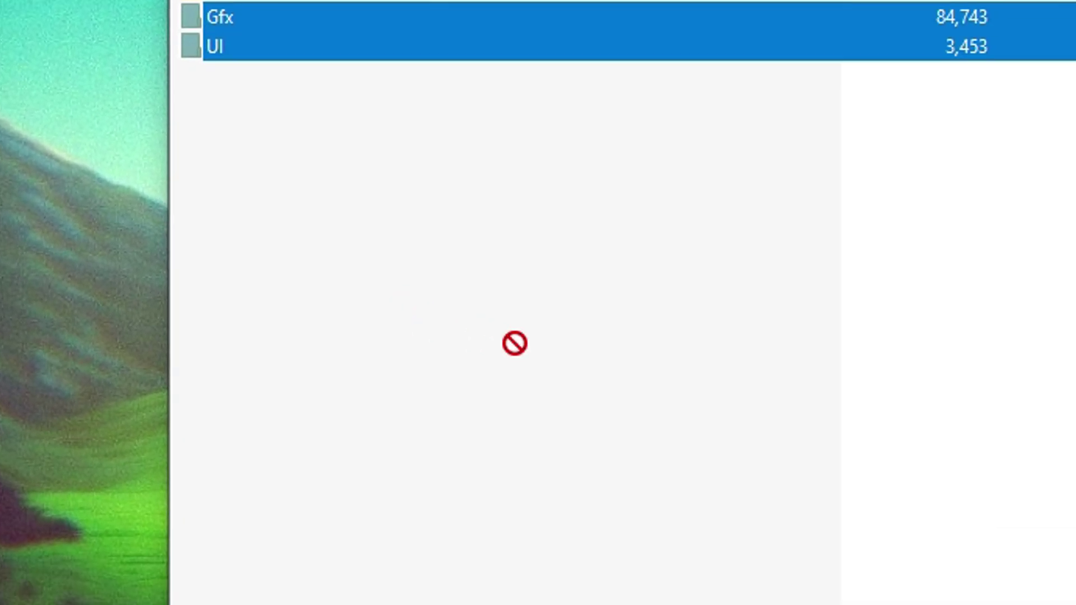
left_click_drag(515, 344, 0, 287)
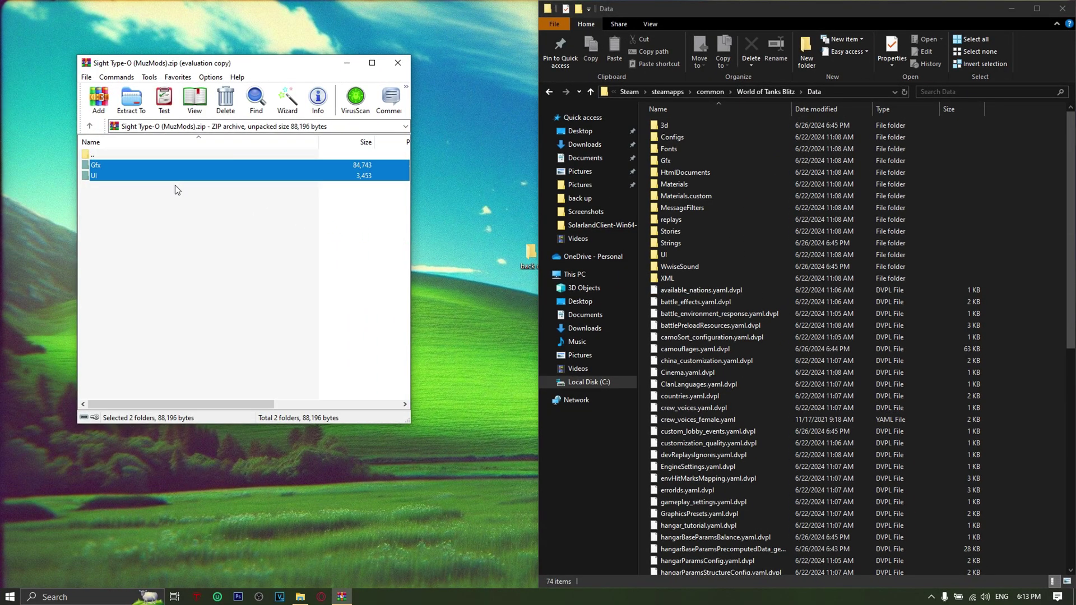
Move the original Aim1.yaml.dvpl to backup and copy the mod's into Data\UI\Screens\Battle\Aims
double_click(132, 177)
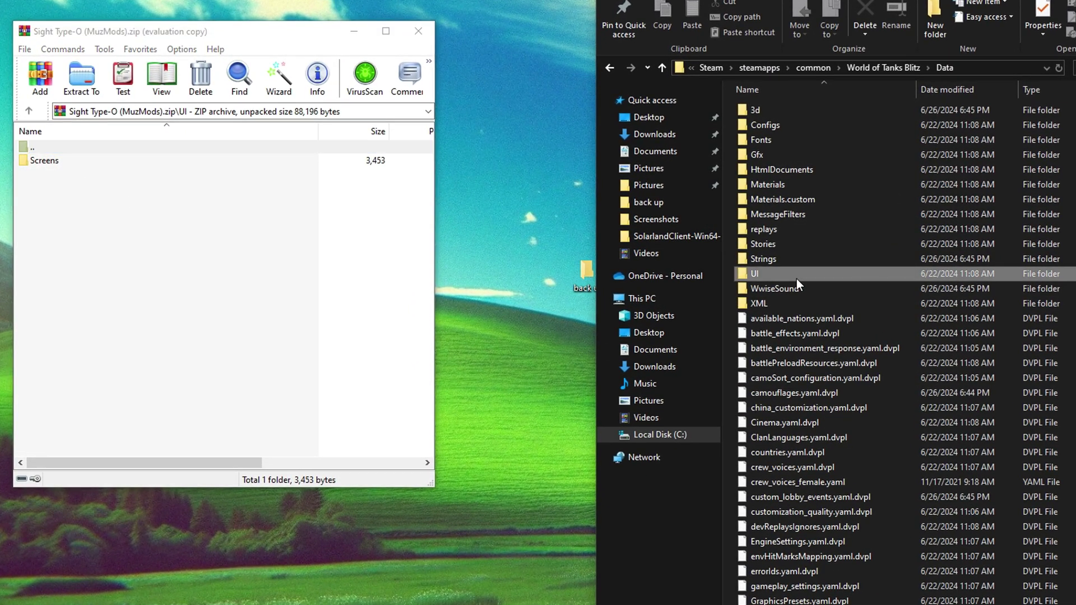
double_click(761, 272)
double_click(76, 161)
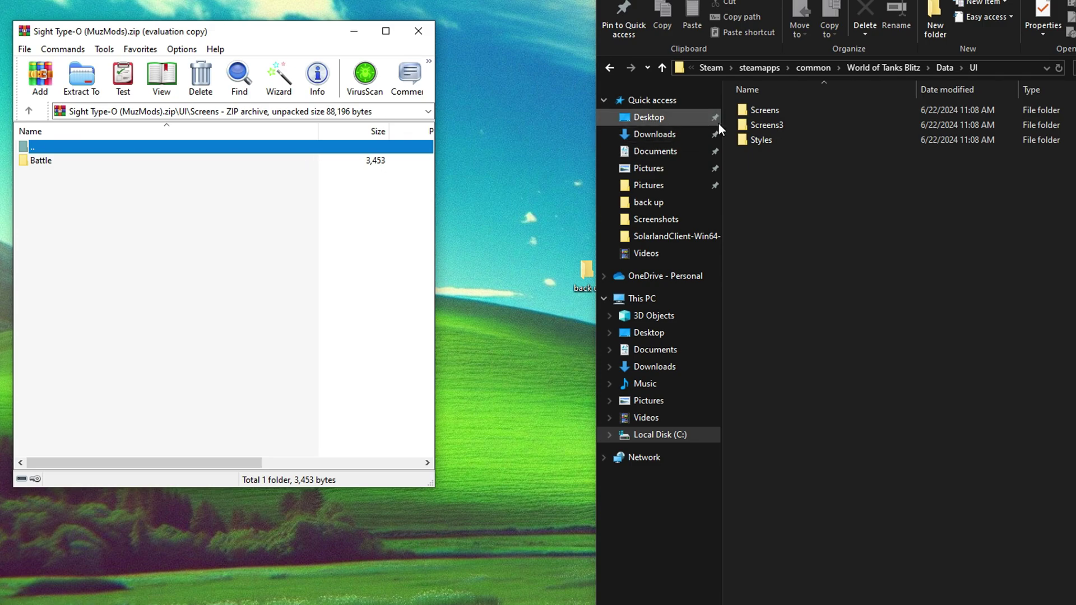
left_click(787, 111)
double_click(788, 111)
double_click(785, 112)
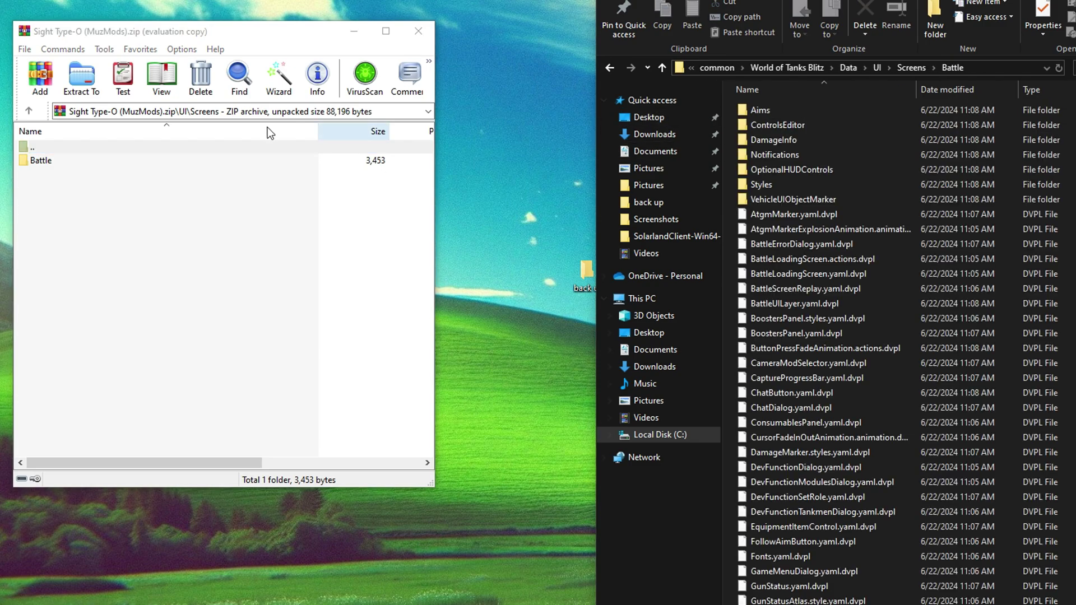
left_click(56, 161)
double_click(56, 161)
double_click(59, 161)
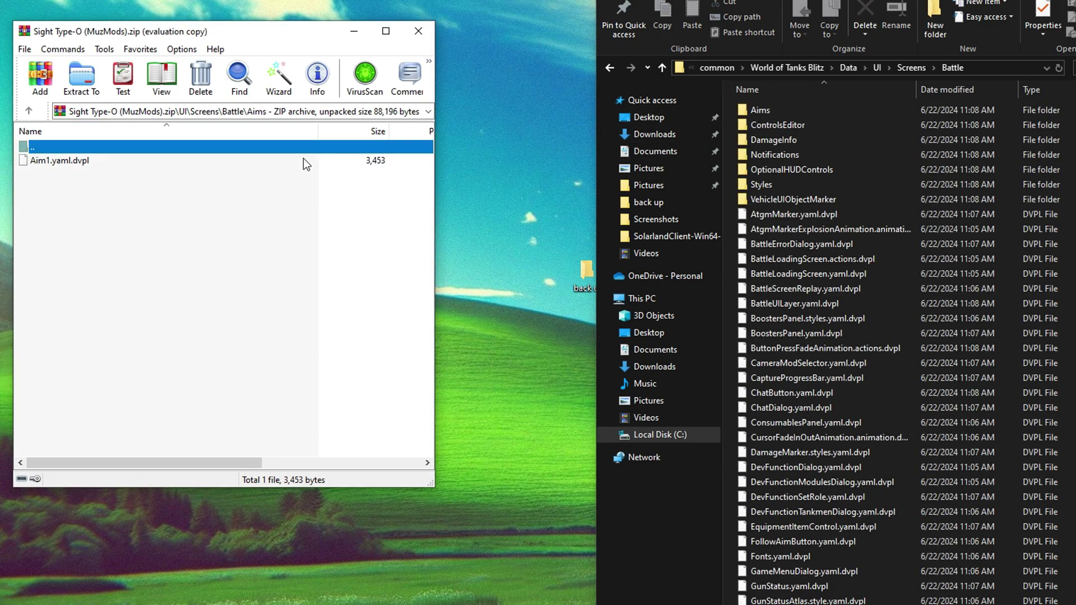
double_click(769, 113)
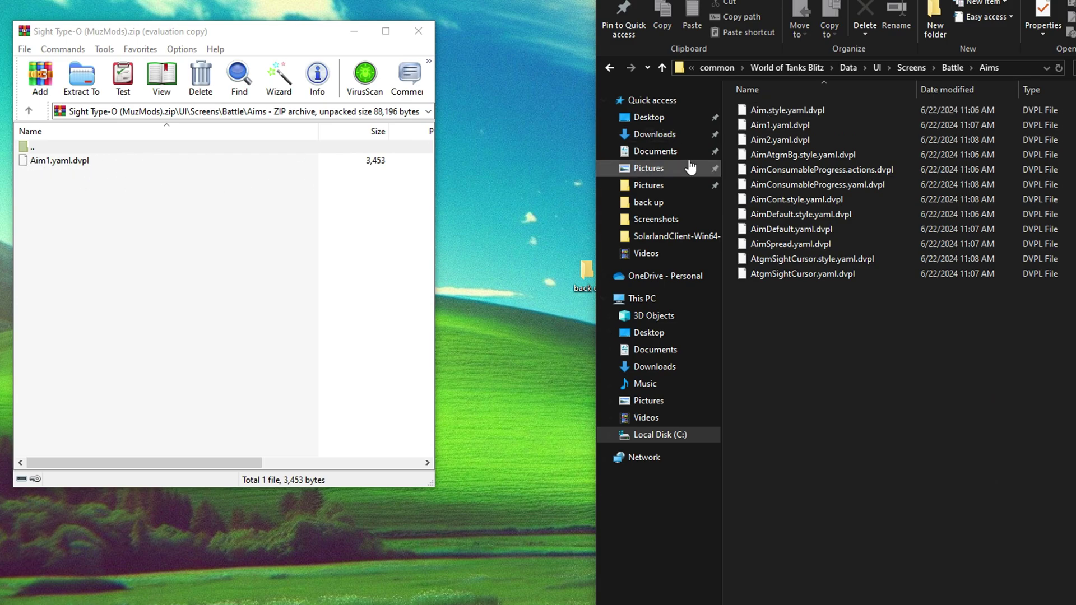
left_click_drag(791, 127, 584, 270)
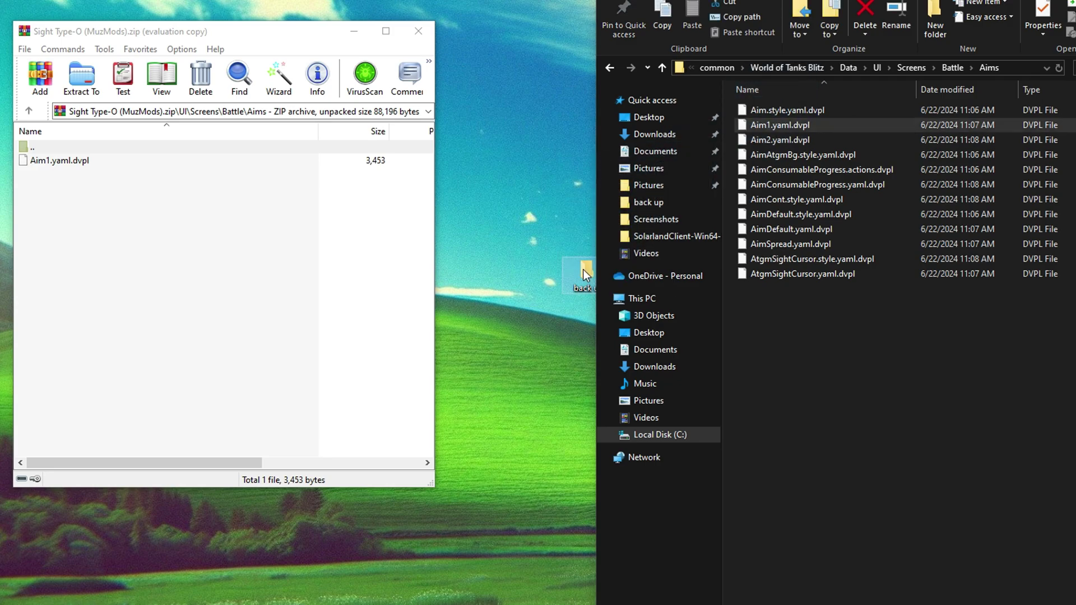
left_click_drag(60, 163, 858, 377)
Navigate the archive and game folder windows back up out of the Aims folders
key("alt+Left")
key("alt+Left")
key("alt+Left")
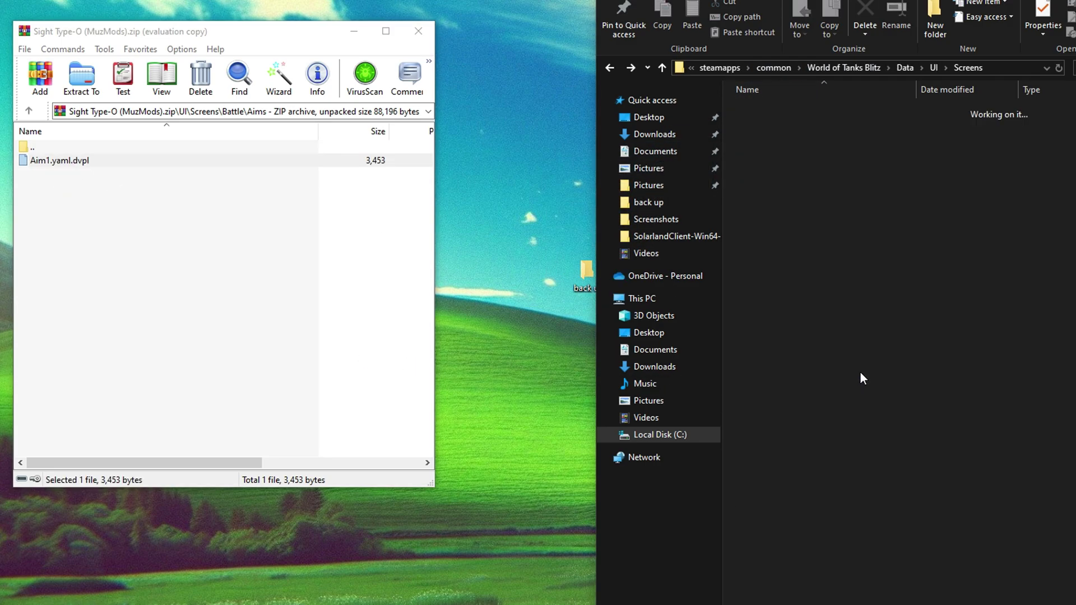
left_click(185, 319)
key("BackSpace")
key("BackSpace")
left_click(770, 356)
key("alt+Up")
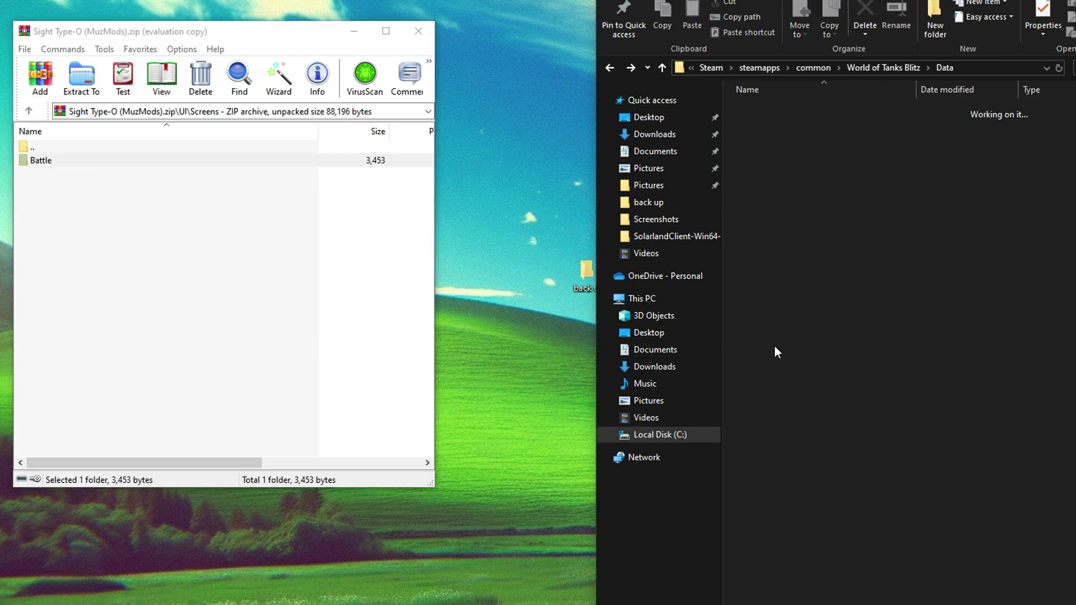
left_click(290, 348)
key("BackSpace")
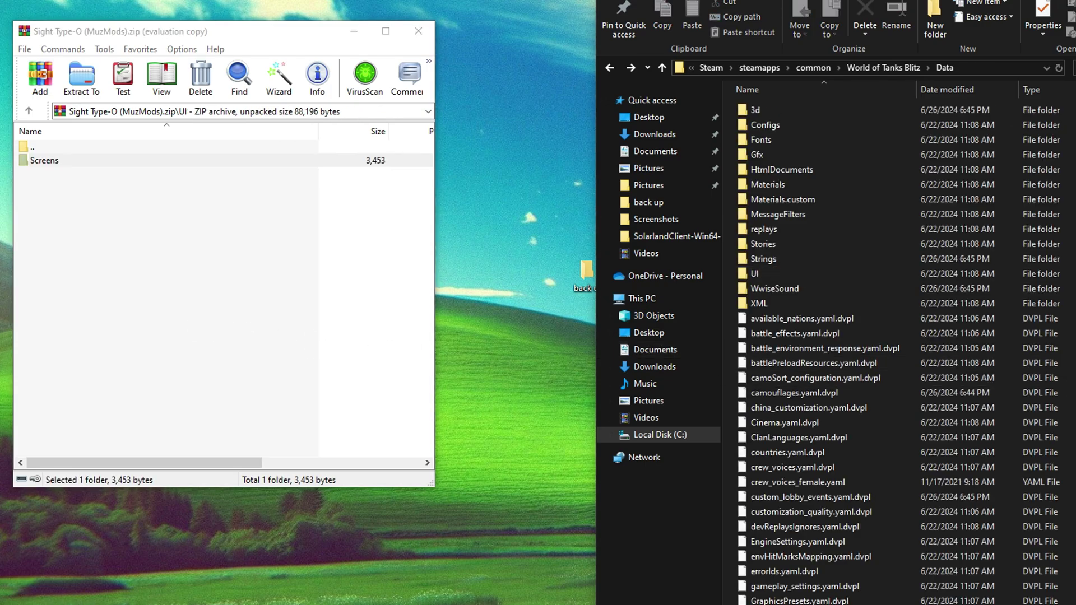
key("alt+Left")
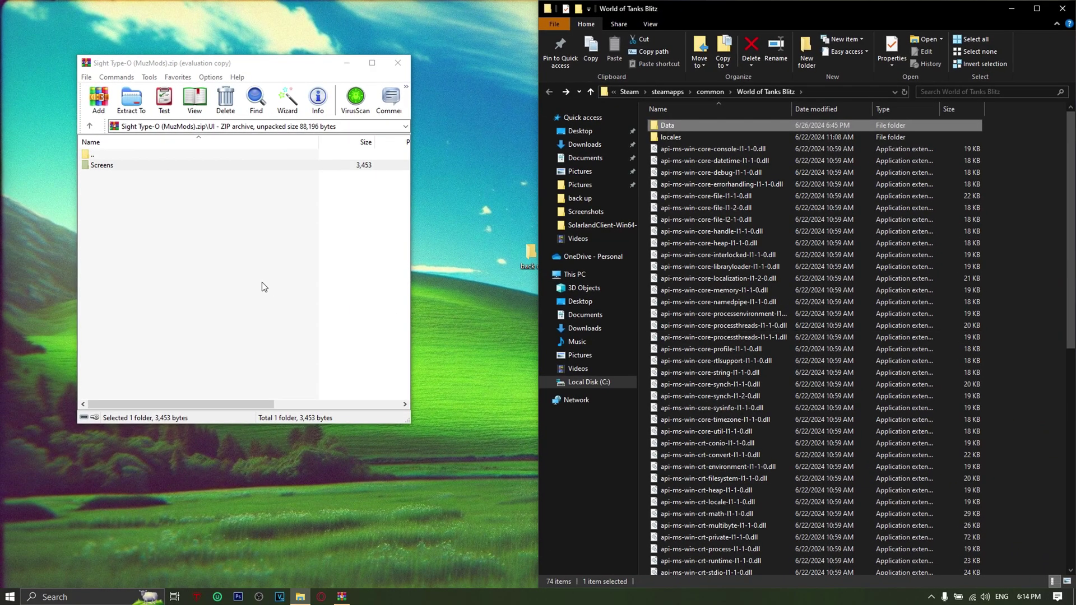
Reselect Gfx and UI at the archive root, close the windows, and place the archive below the backup folder
left_click(240, 306)
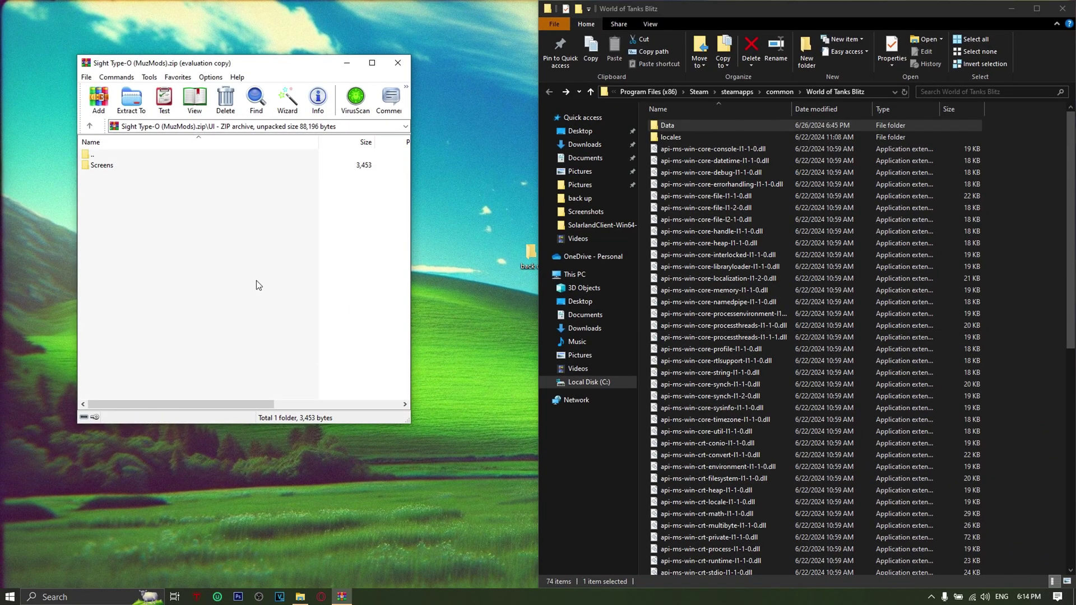
key("BackSpace")
left_click(257, 280)
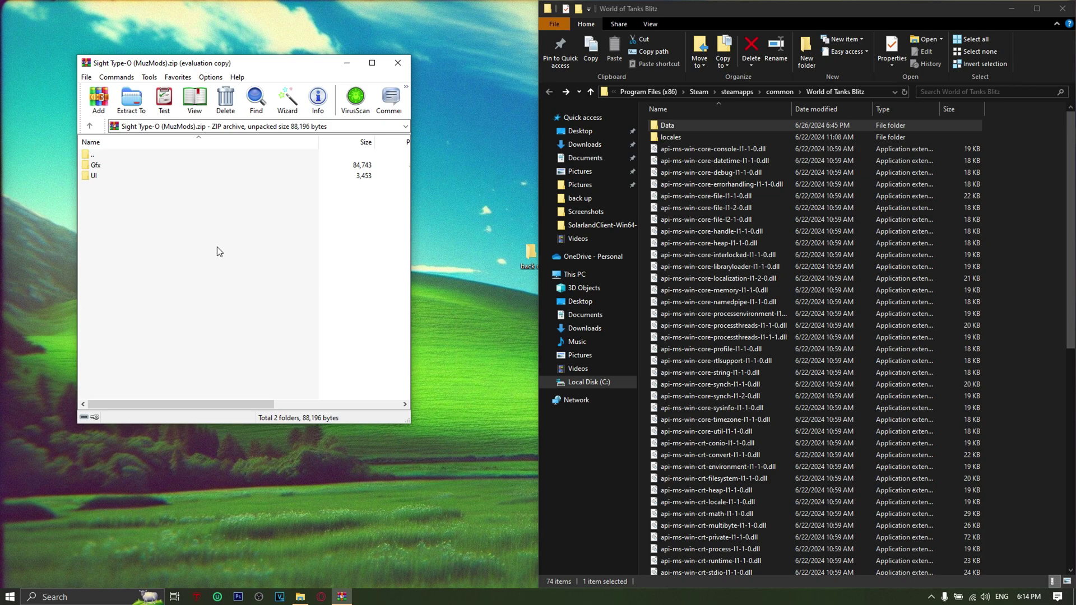
left_click_drag(118, 193, 743, 359)
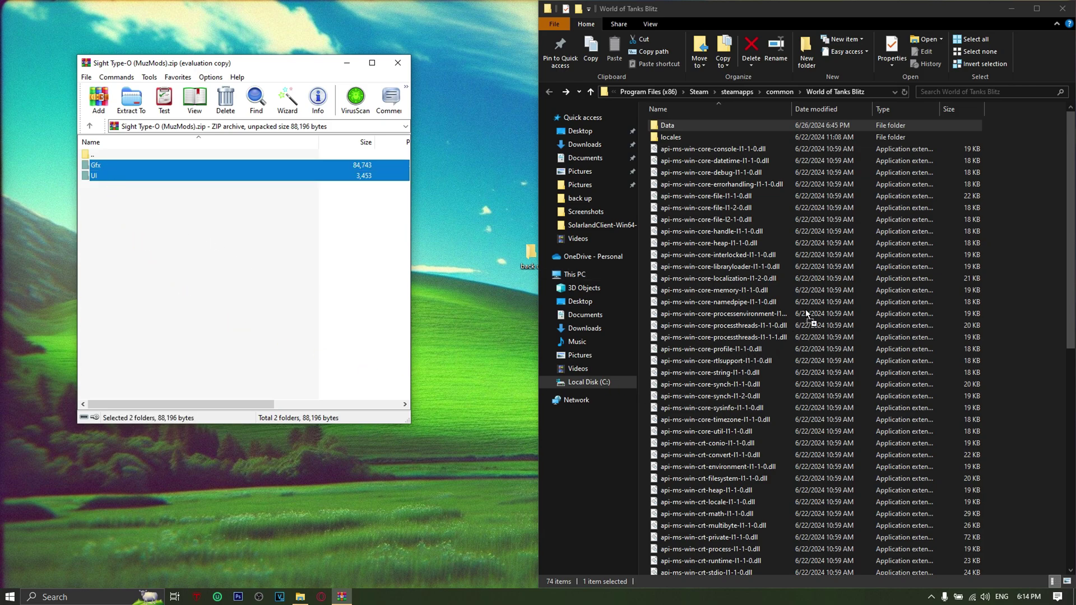
left_click_drag(807, 310, 281, 283)
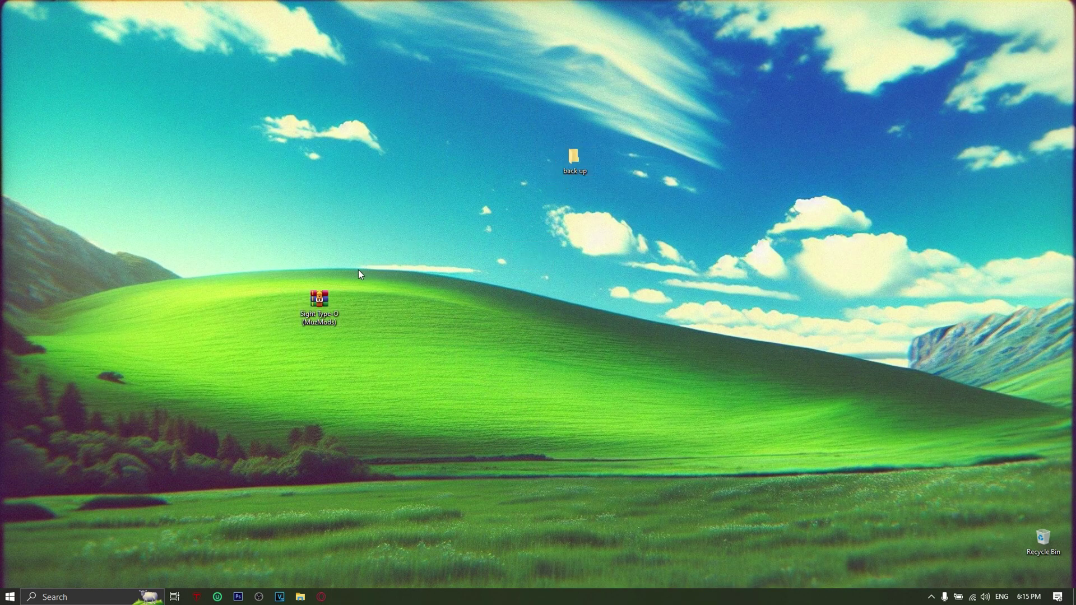
left_click_drag(604, 304, 606, 305)
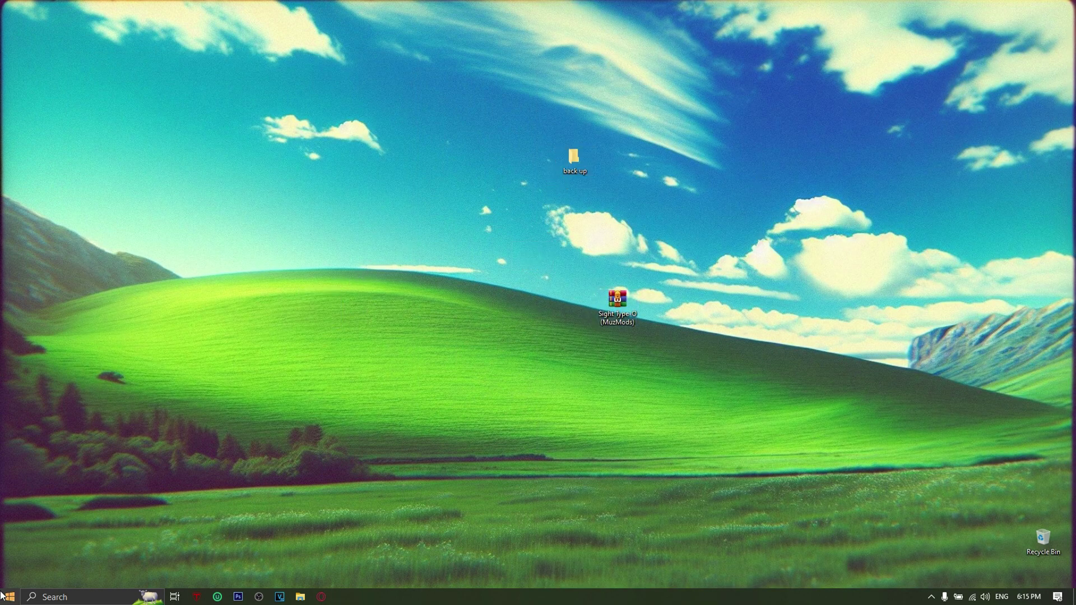
Launch World of Tanks Blitz from the Library in Steam's tray menu
right_click(942, 554)
left_click(954, 420)
left_click(67, 194)
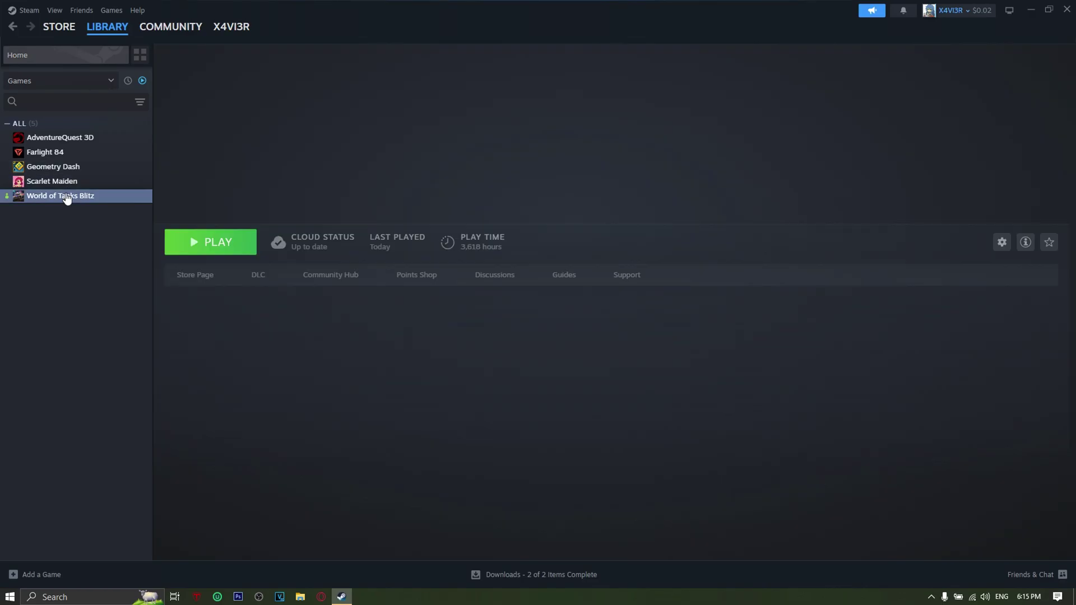
left_click(227, 247)
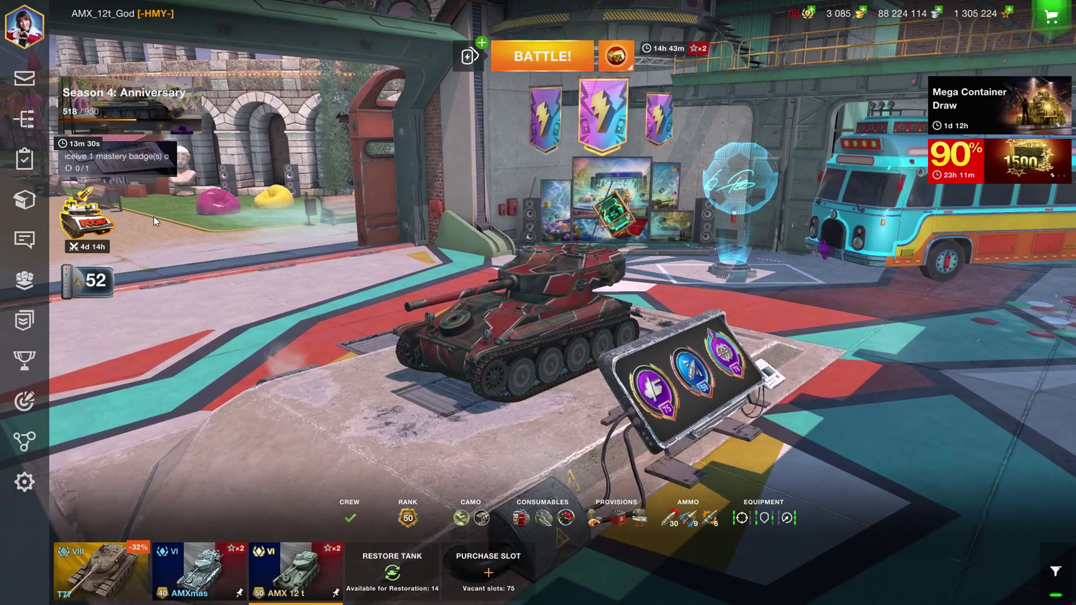
left_click(20, 401)
Create a training room, start the Faust battle, and drive the AMX 12 t forward showing the Type-O sight
left_click(987, 31)
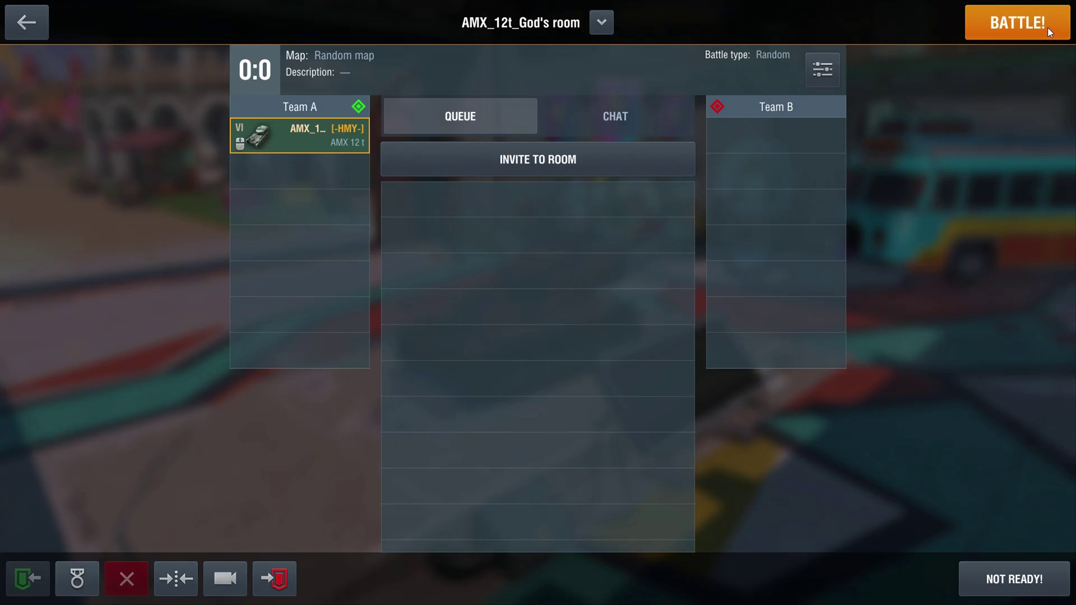
left_click(1047, 27)
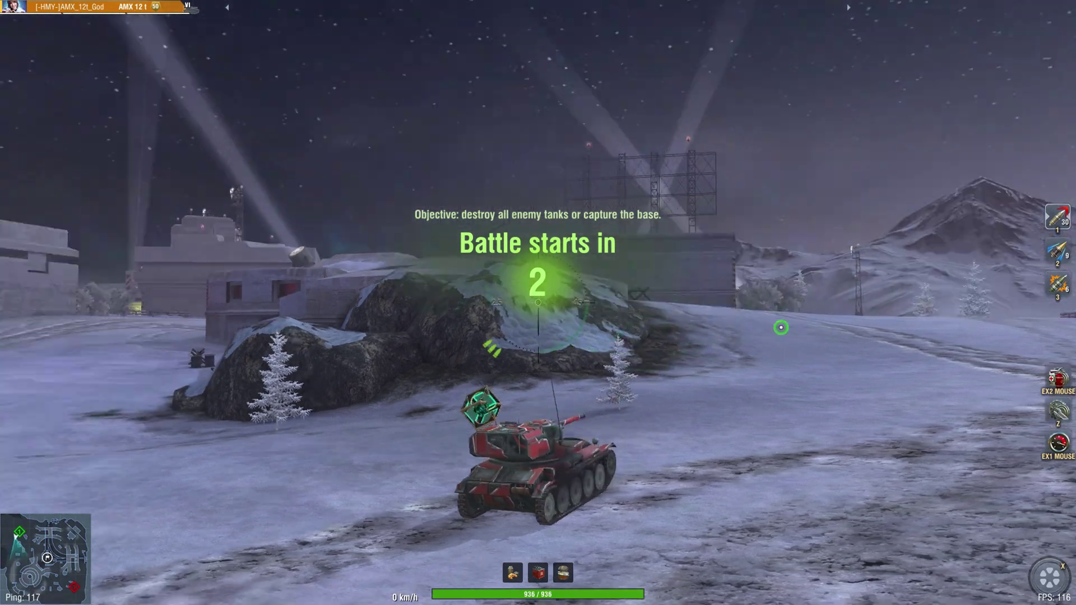
key("w")
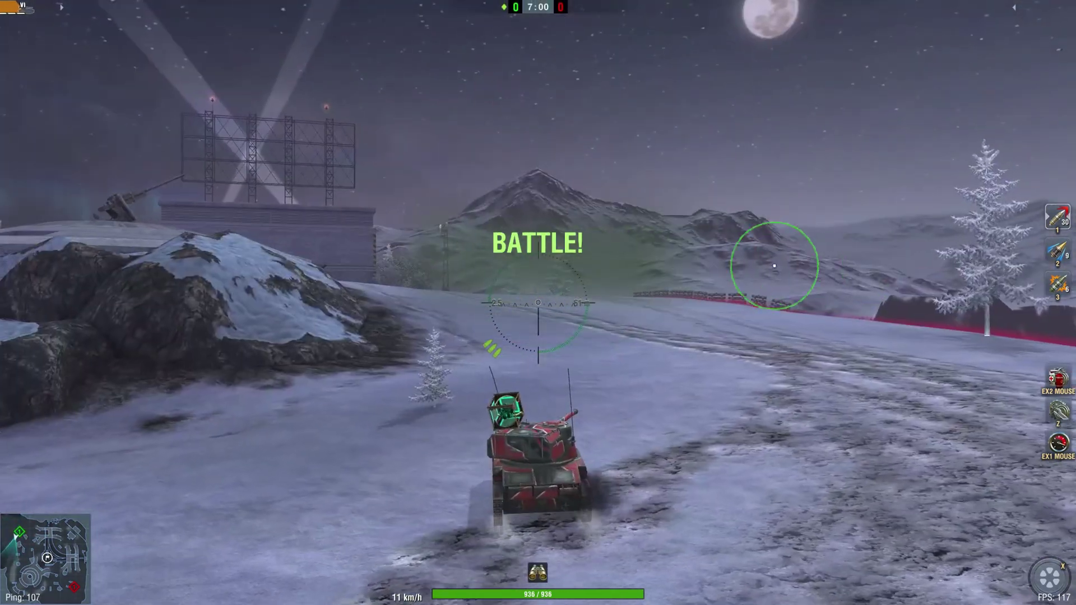
key("w")
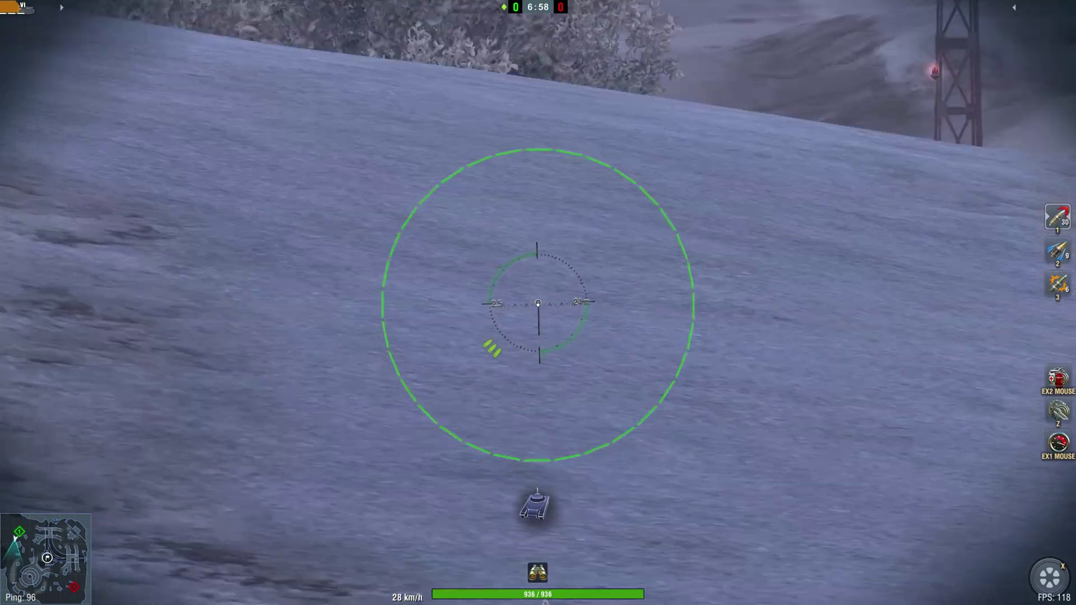
key("w")
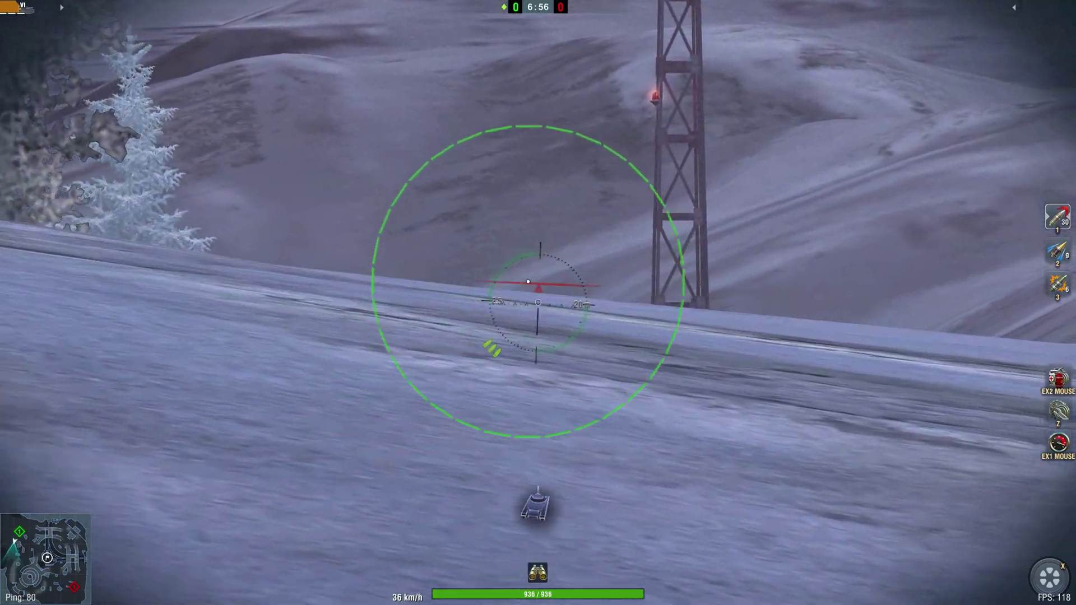